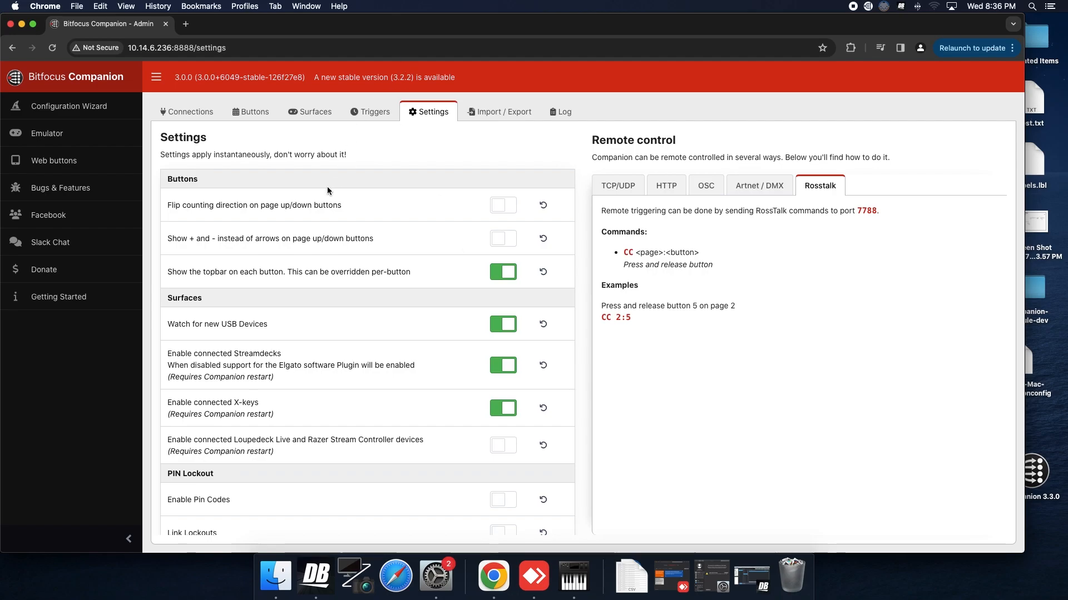
Open Companion's connections list and view the configuration of the hyperdeck_1 connection.
click(192, 111)
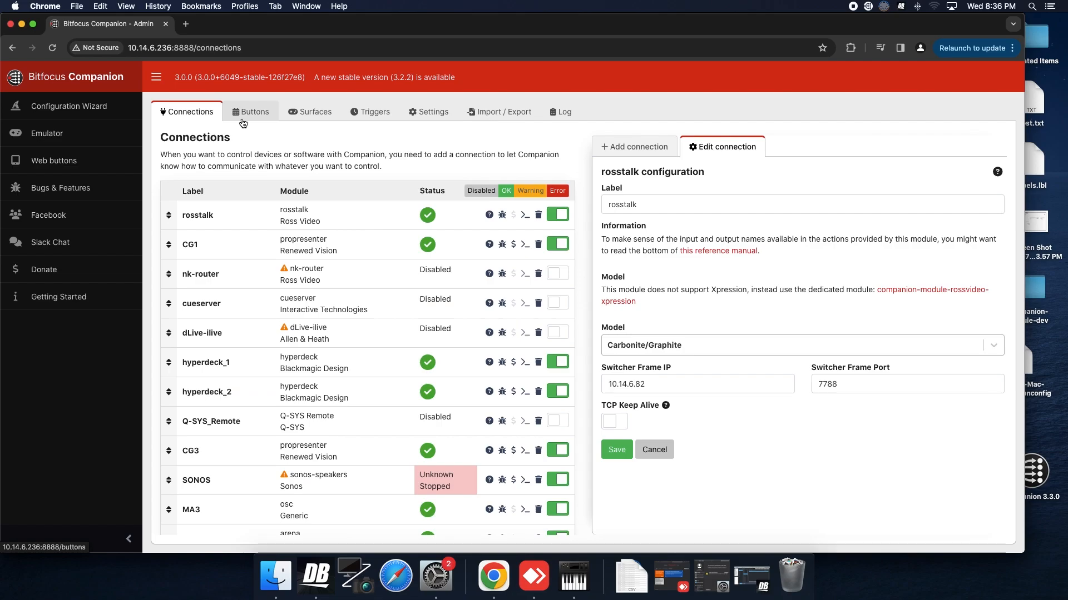
scroll(407, 270, down, 1)
scroll(407, 269, down, 3)
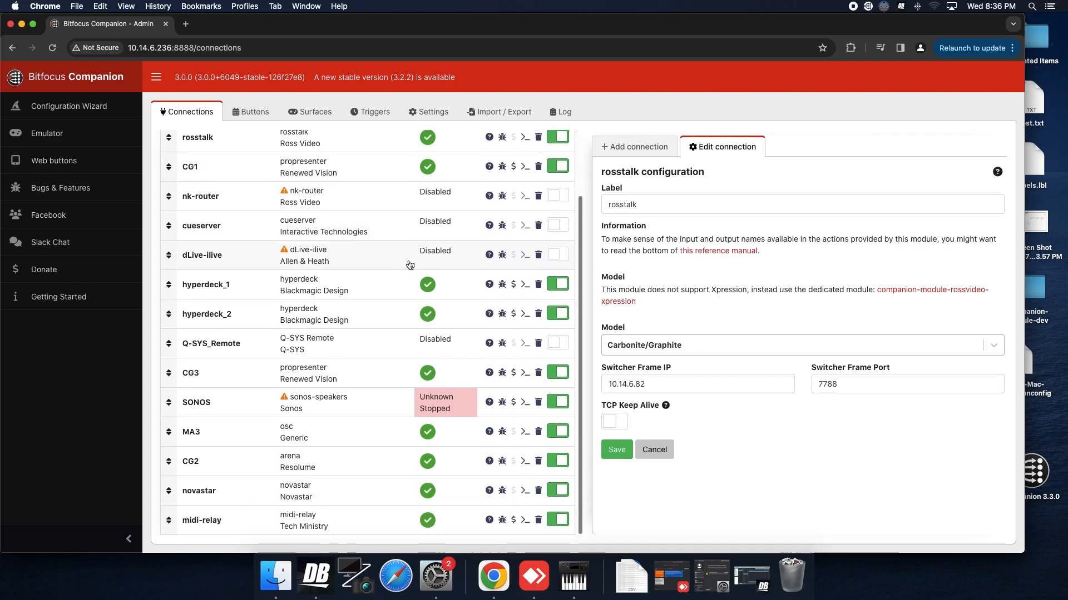
click(313, 286)
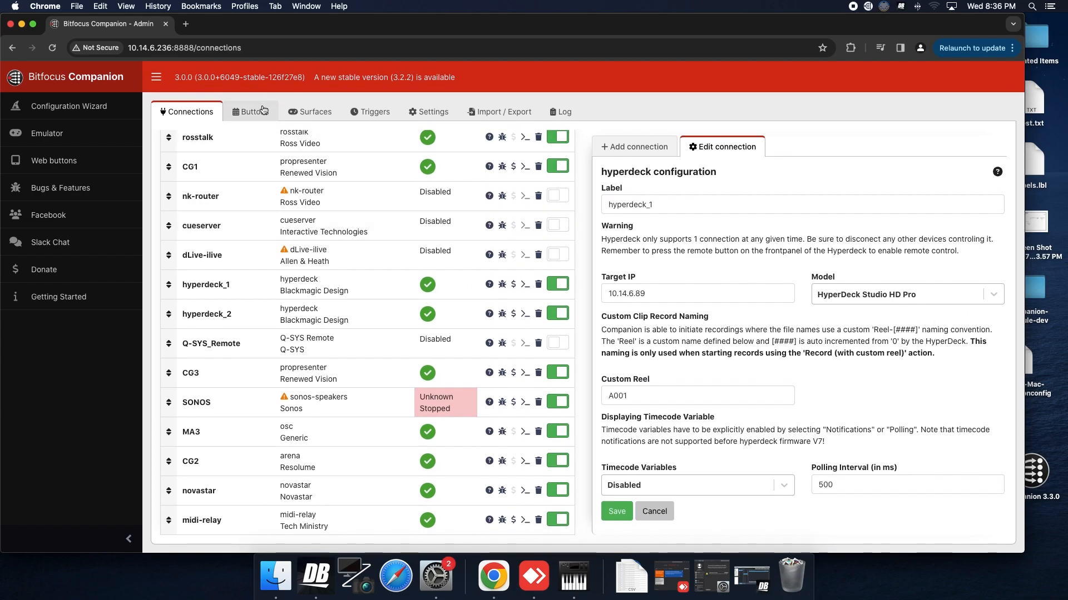
Switch to DashBoard, open the Carbonite Ultra configuration and view the RossTalk device in slot 0.
click(316, 576)
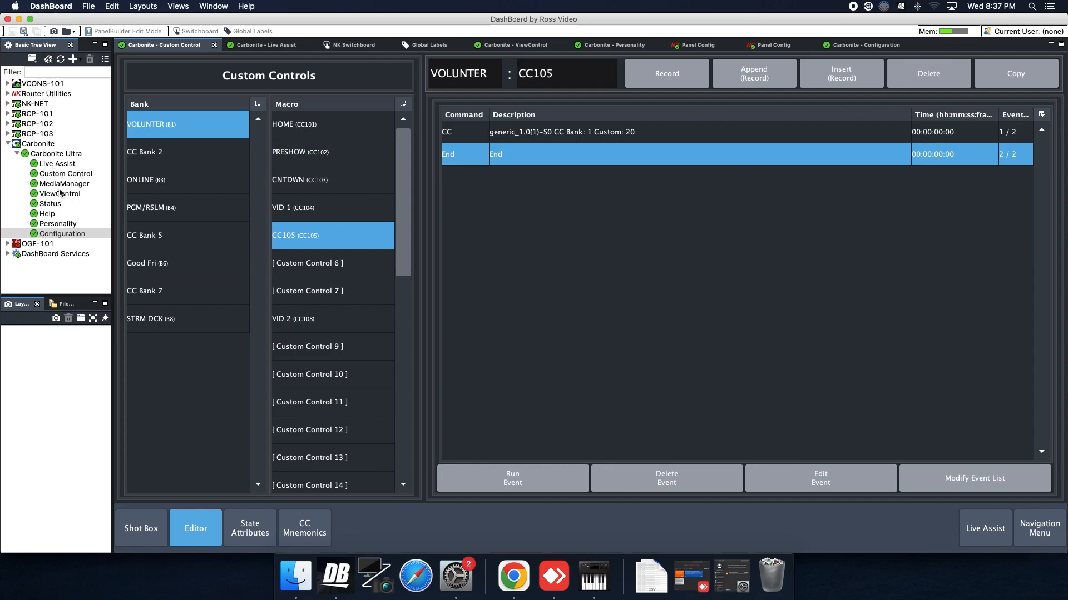
double_click(64, 234)
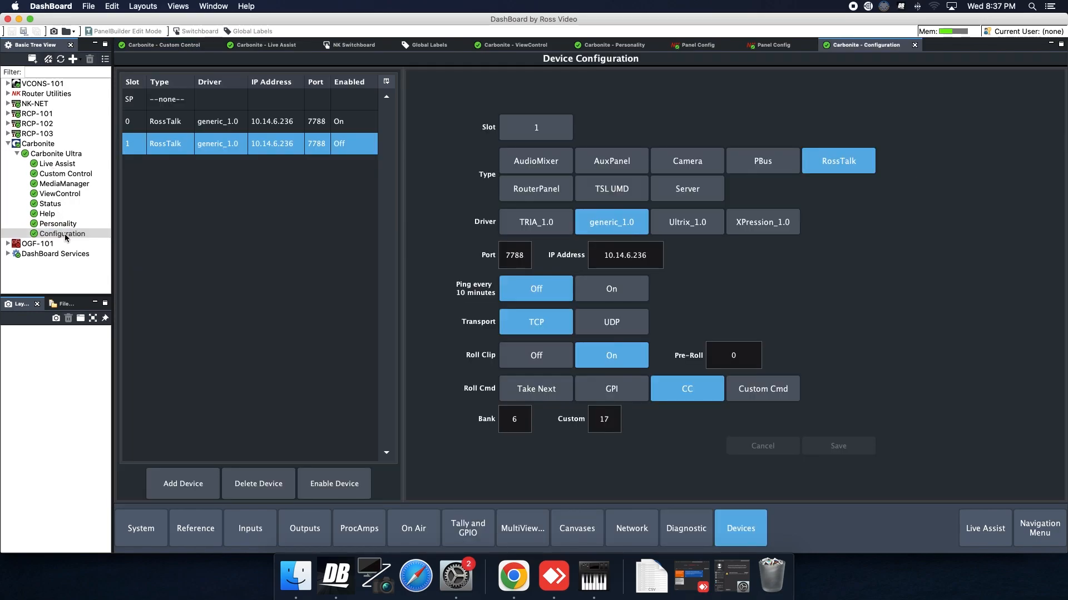
click(259, 126)
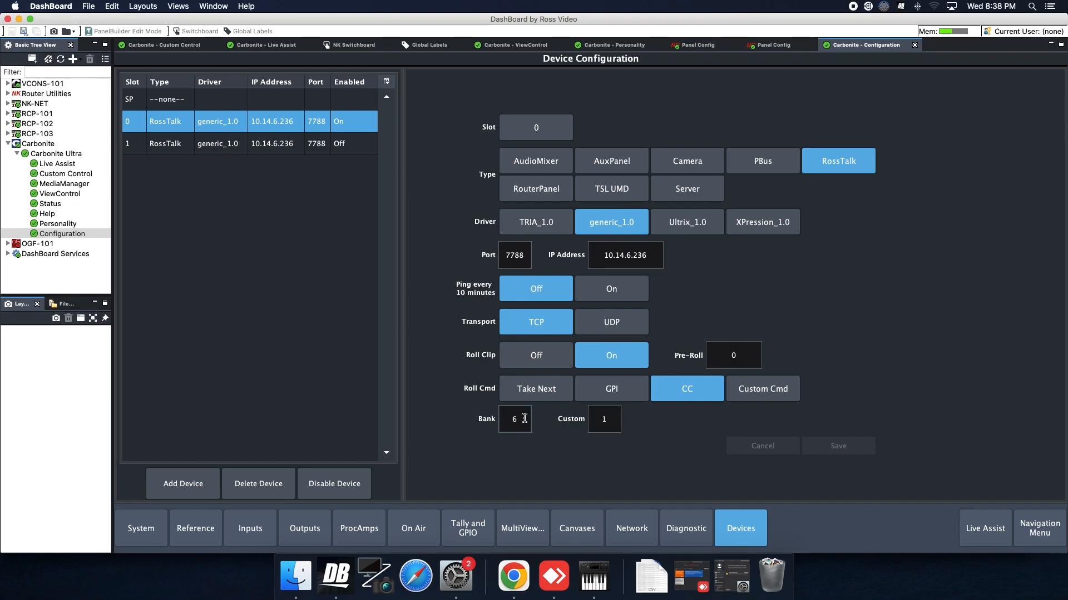
Switch to Companion in Chrome and examine the press actions of the Roll Clip HD1 button.
click(511, 570)
click(251, 115)
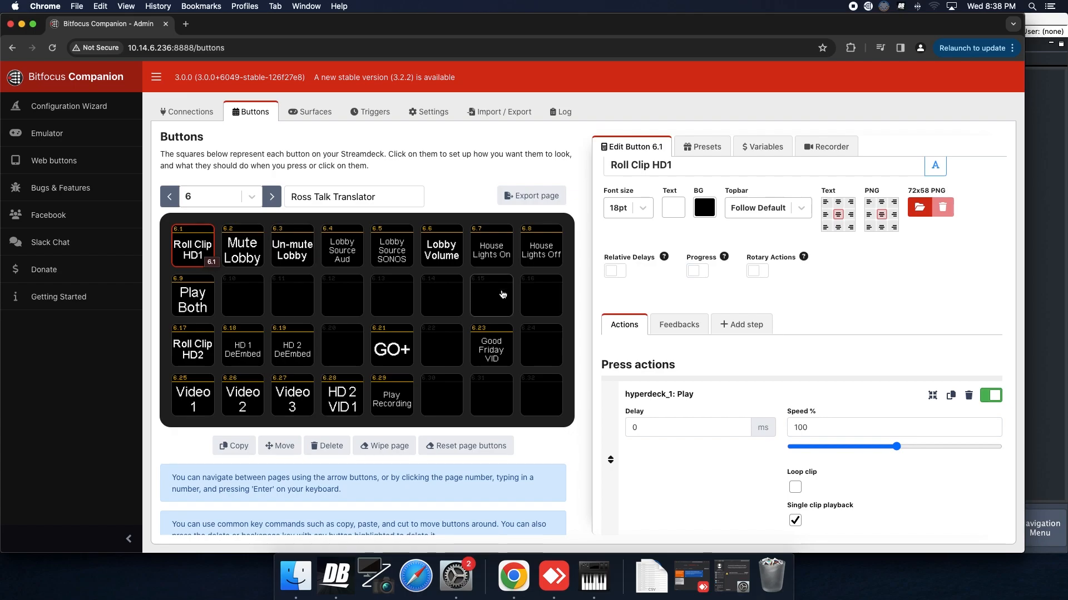
scroll(721, 377, down, 3)
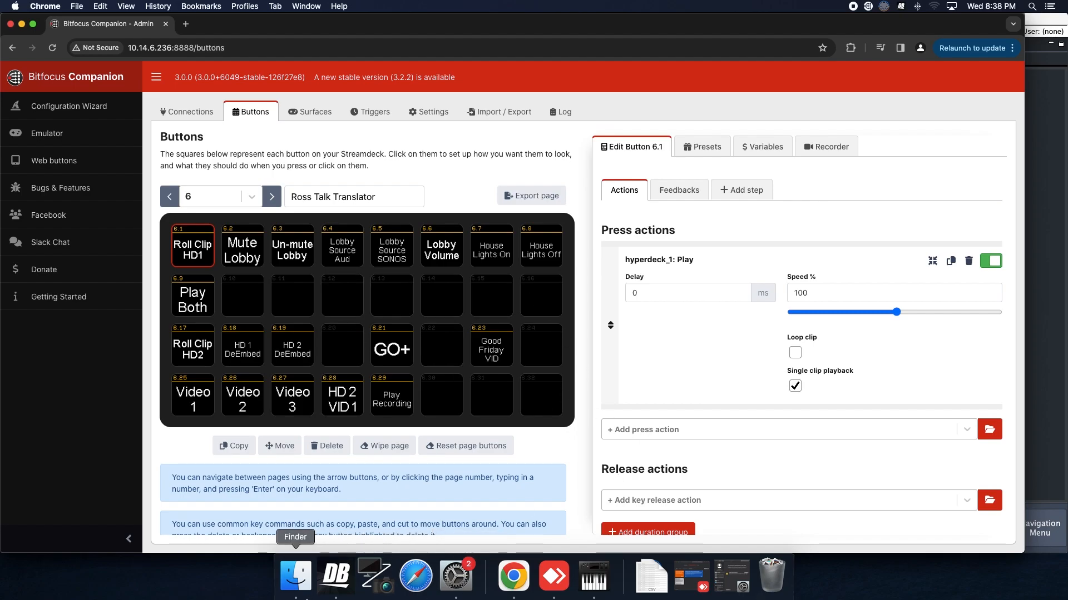
Switch to DashBoard and check the device assignment of the DECK 1 input in the physical input configuration.
click(336, 579)
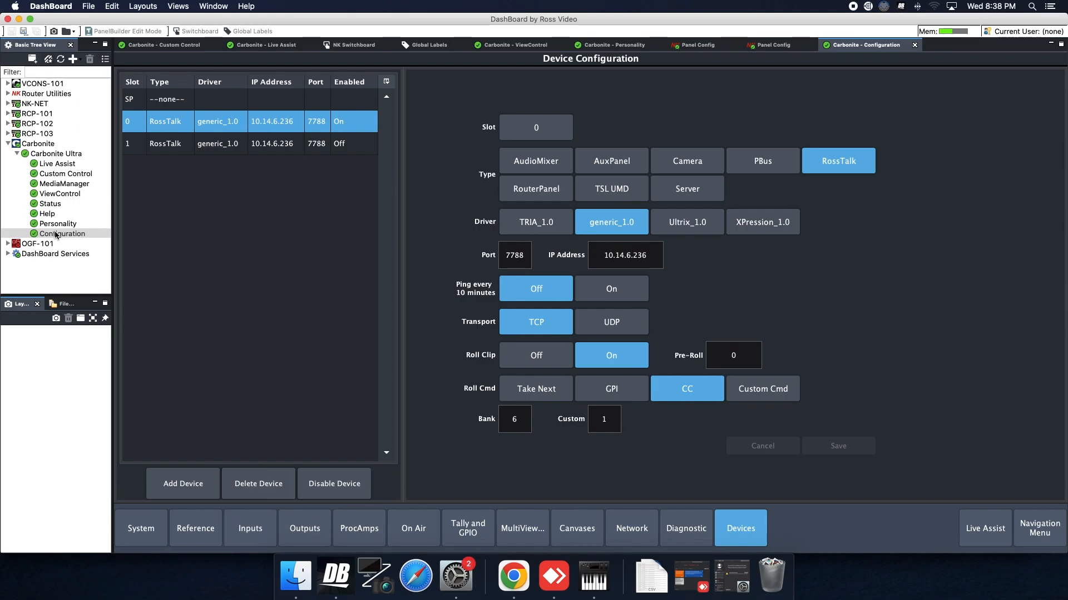
click(249, 528)
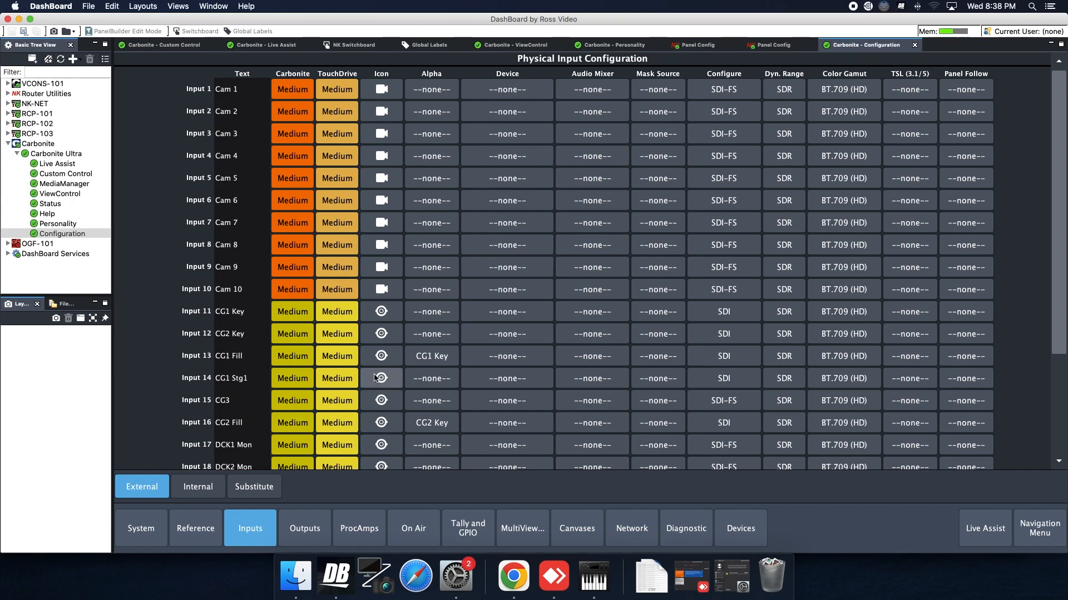
drag(1060, 223, 1057, 337)
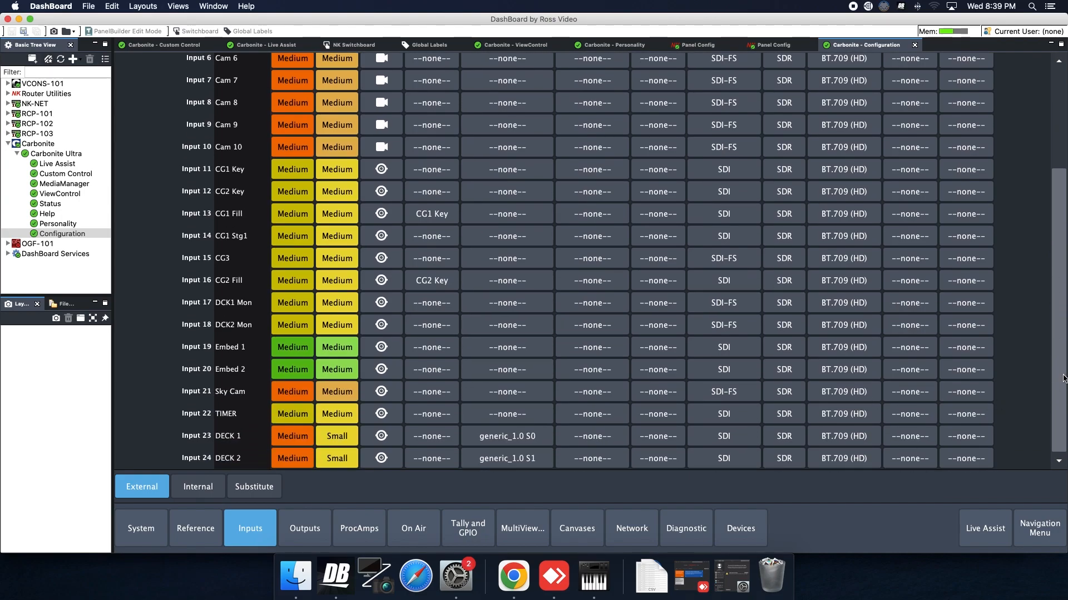
scroll(406, 78, up, 5)
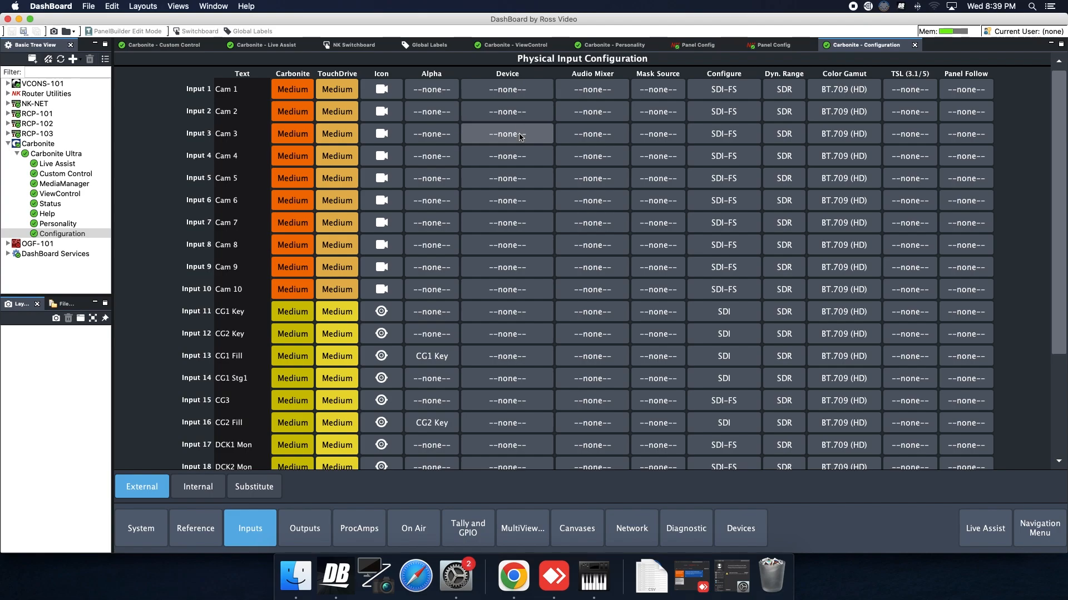
drag(1060, 228, 1046, 328)
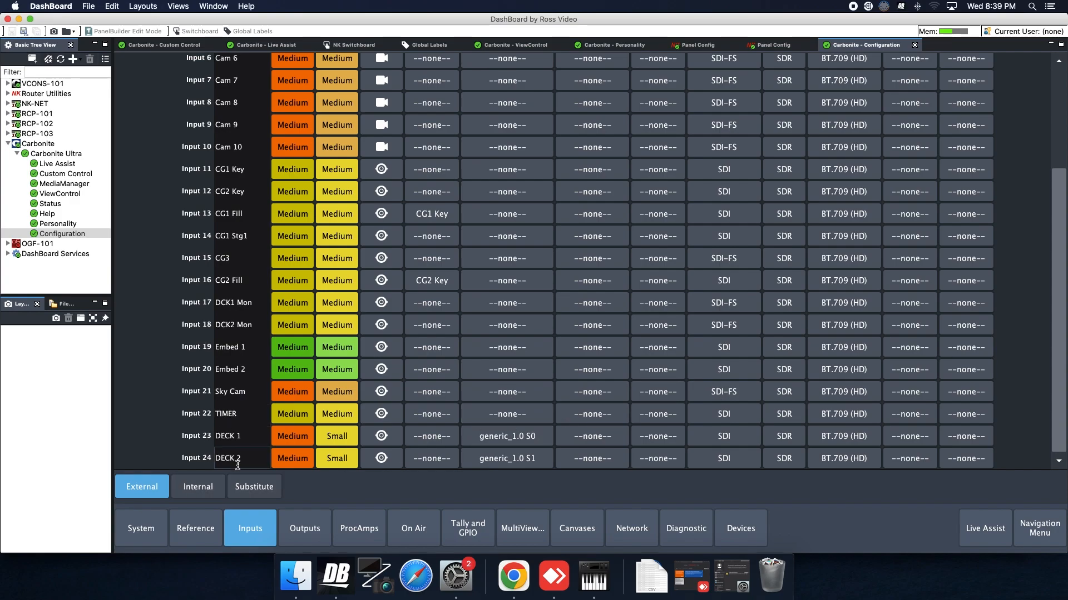
click(522, 440)
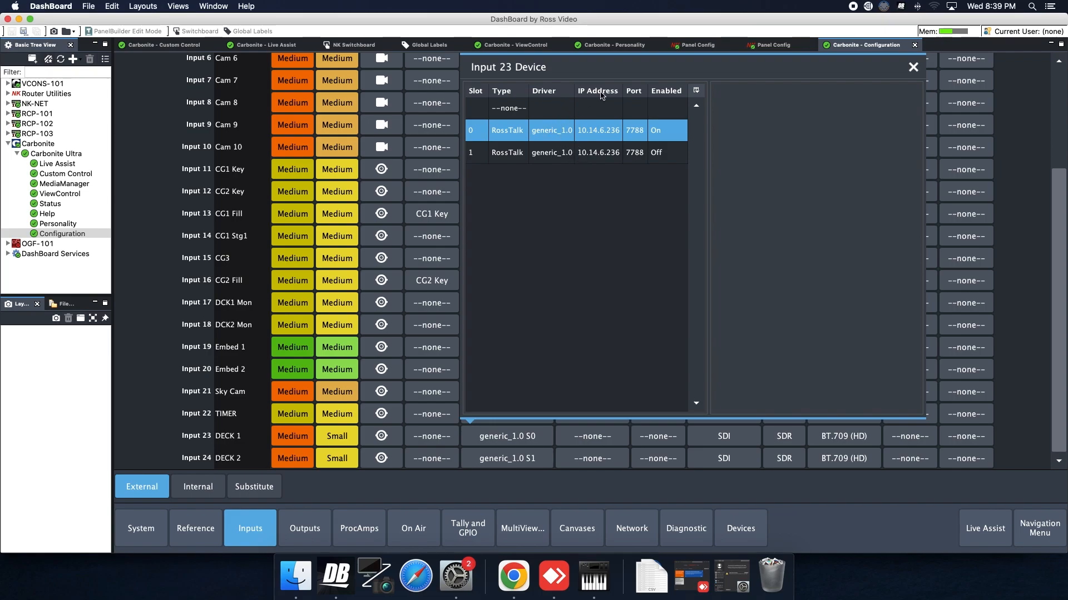
click(914, 67)
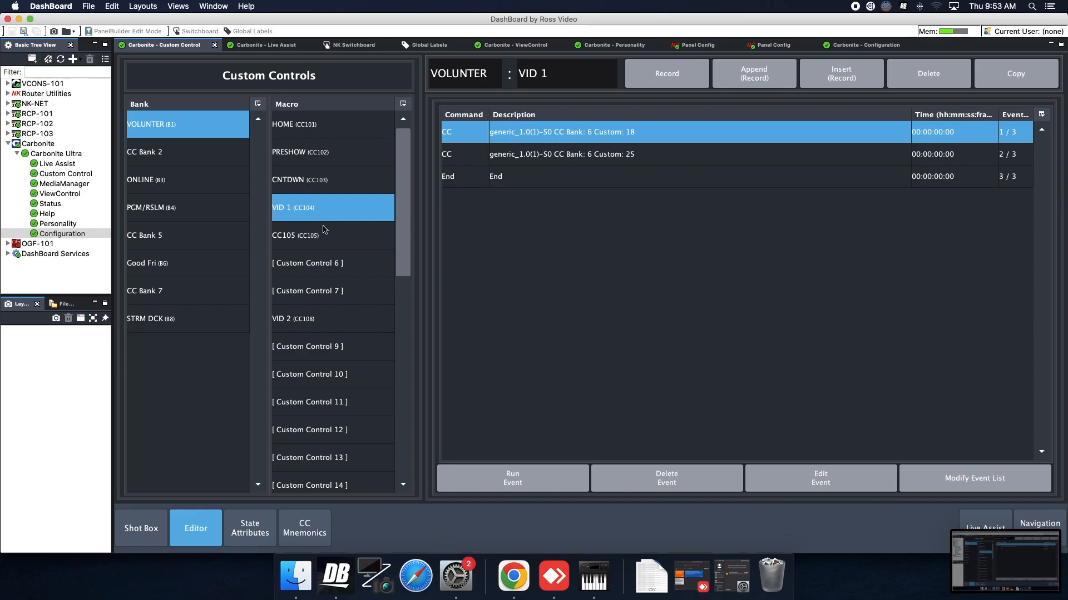
Inspect the two CC events in the VID 1 custom control macro of the VOLUNTER bank.
click(615, 159)
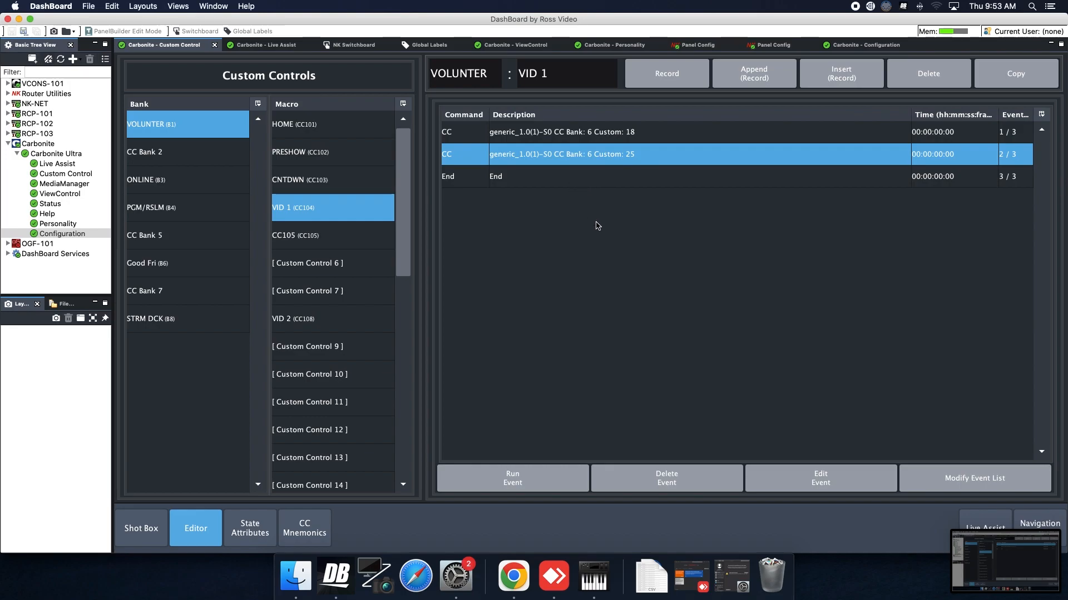
click(601, 131)
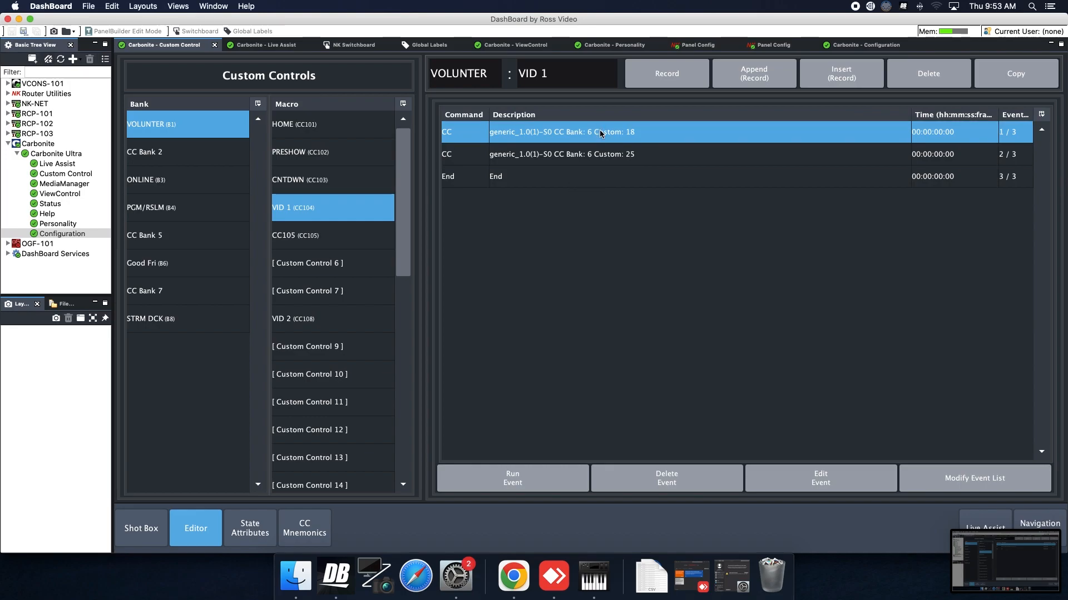
click(649, 159)
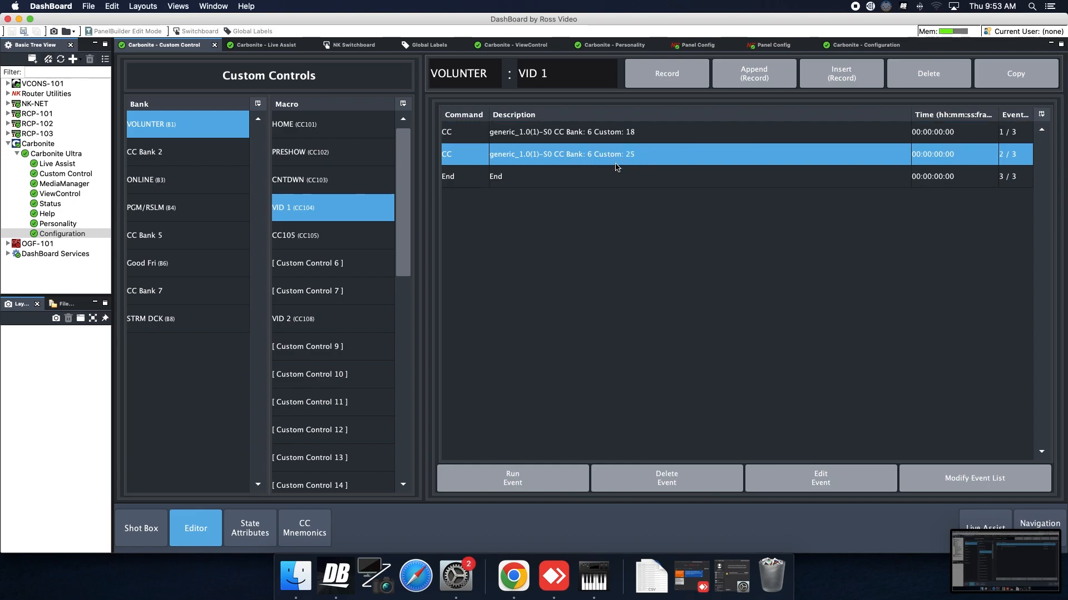
Switch to Companion in Chrome and examine the Video 1 button's HyperDeck slot, clip and RossTalk custom control press actions.
click(514, 576)
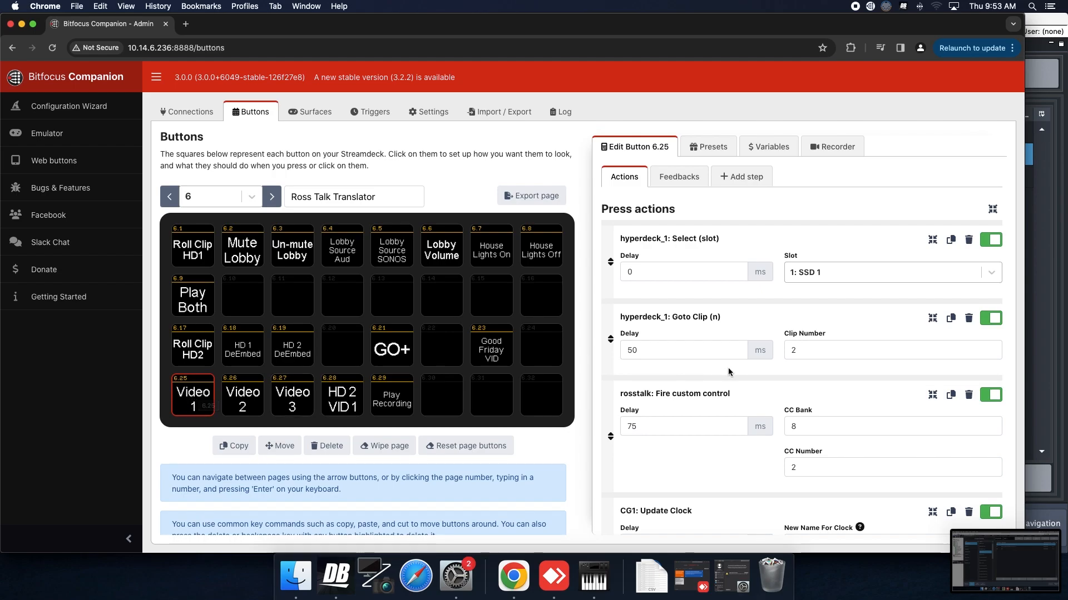
scroll(740, 382, up, 2)
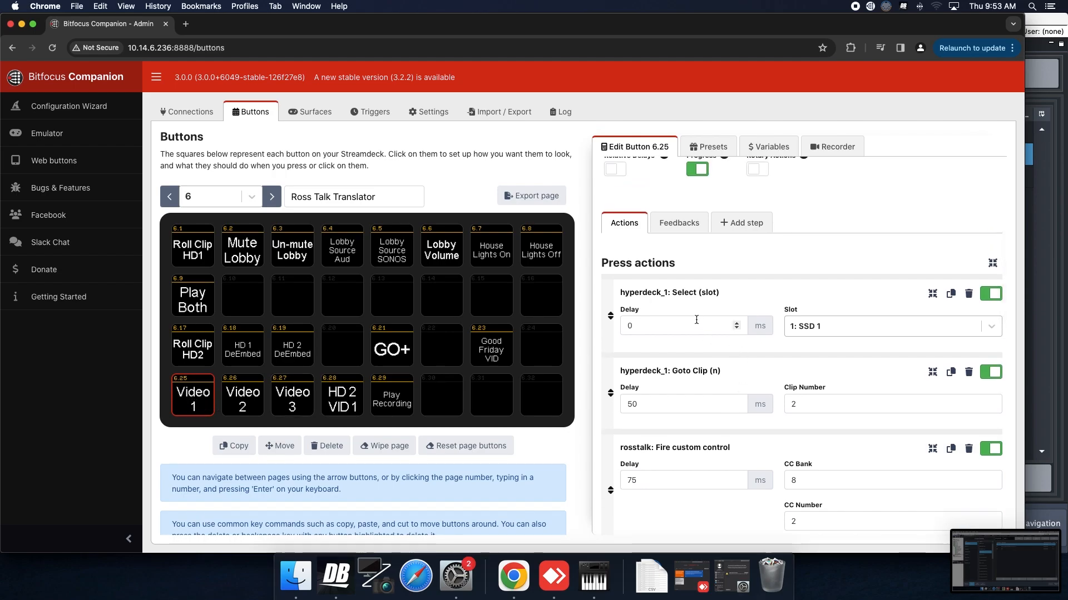
scroll(711, 308, down, 1)
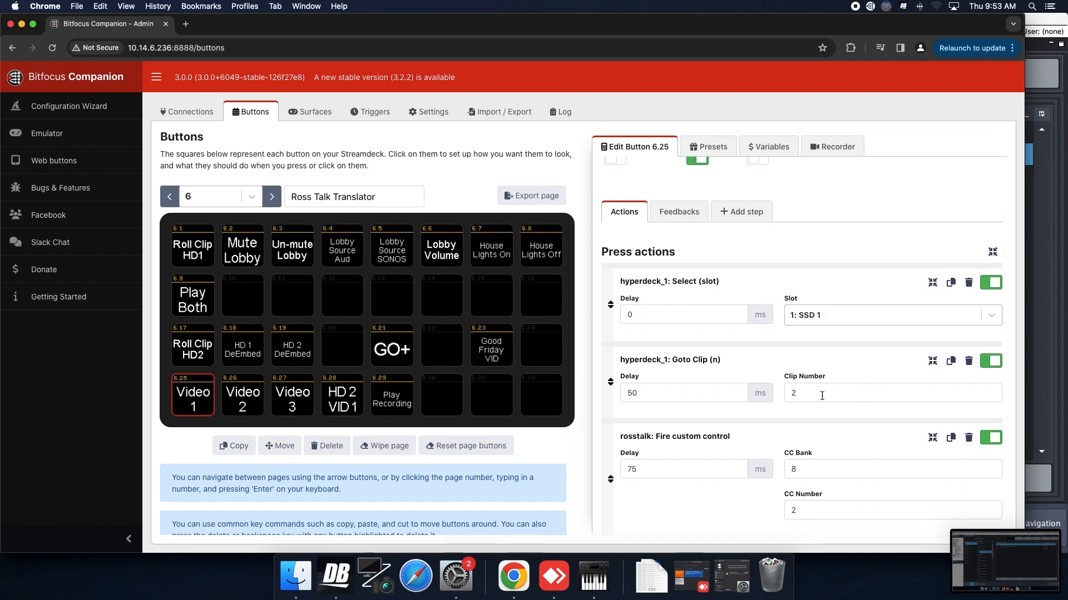
scroll(821, 405, down, 1)
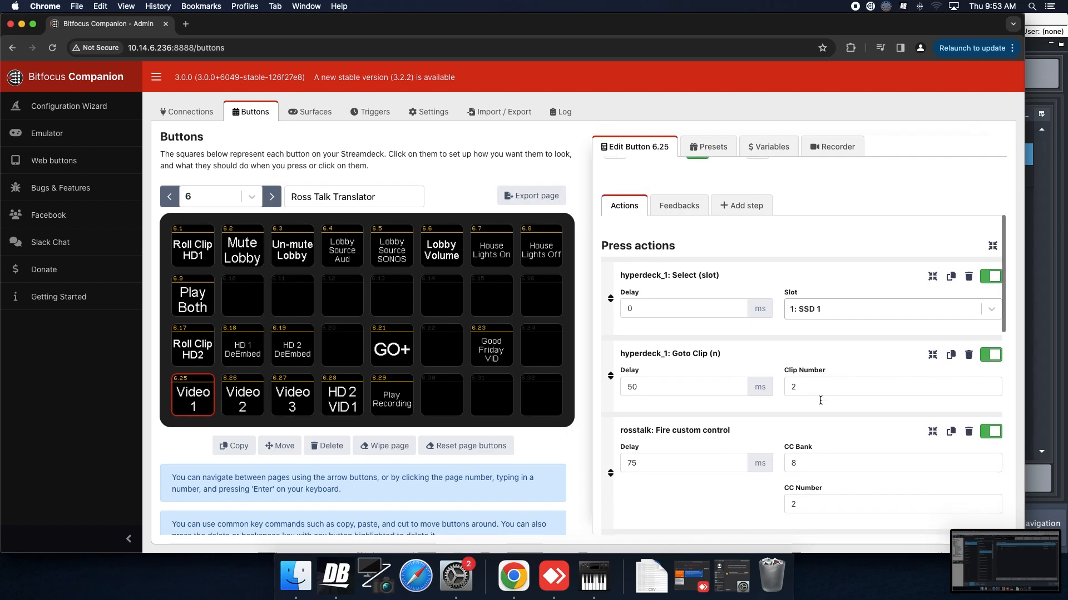
scroll(810, 398, down, 1)
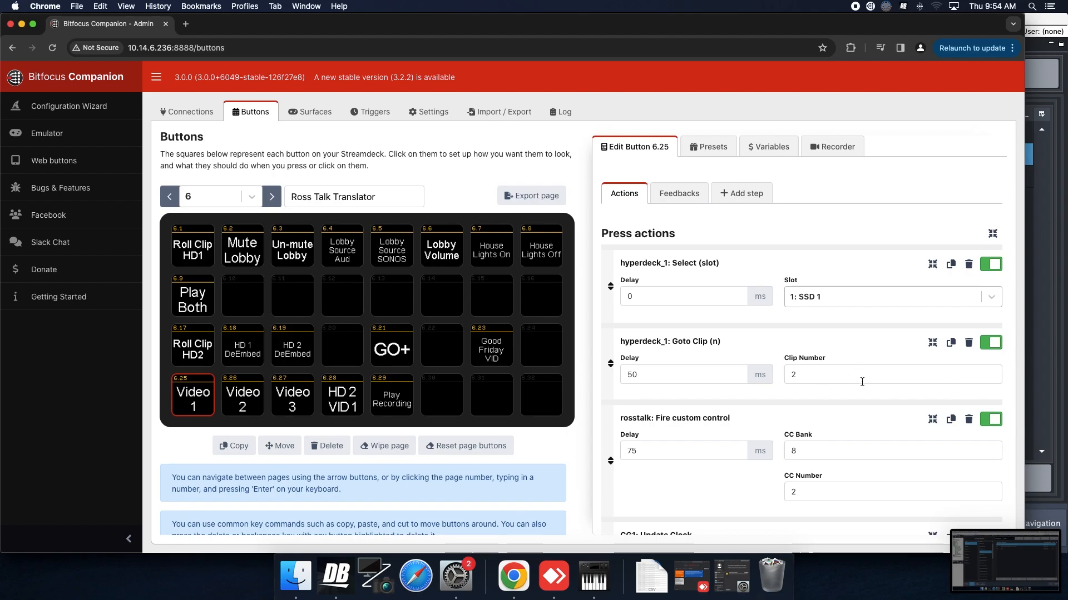
scroll(860, 382, down, 1)
scroll(811, 346, down, 1)
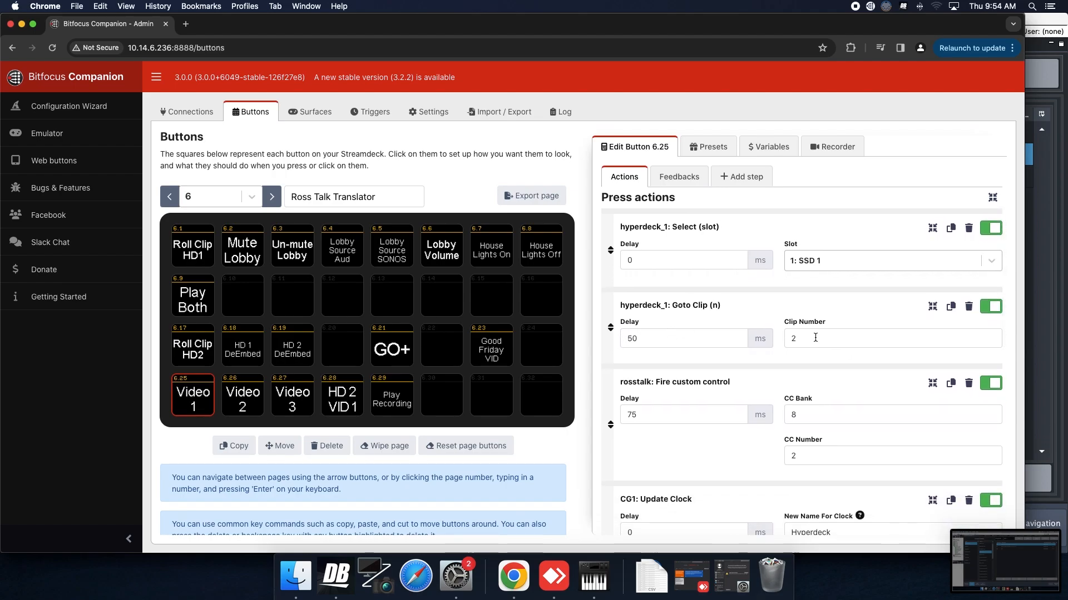
scroll(809, 339, down, 1)
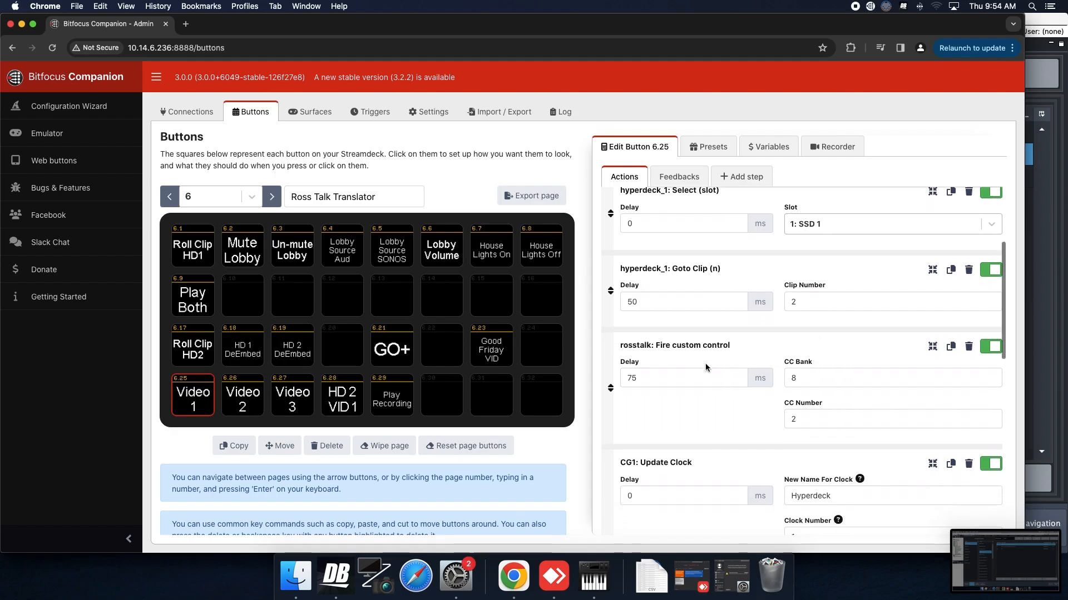
scroll(707, 375, down, 1)
scroll(748, 395, down, 1)
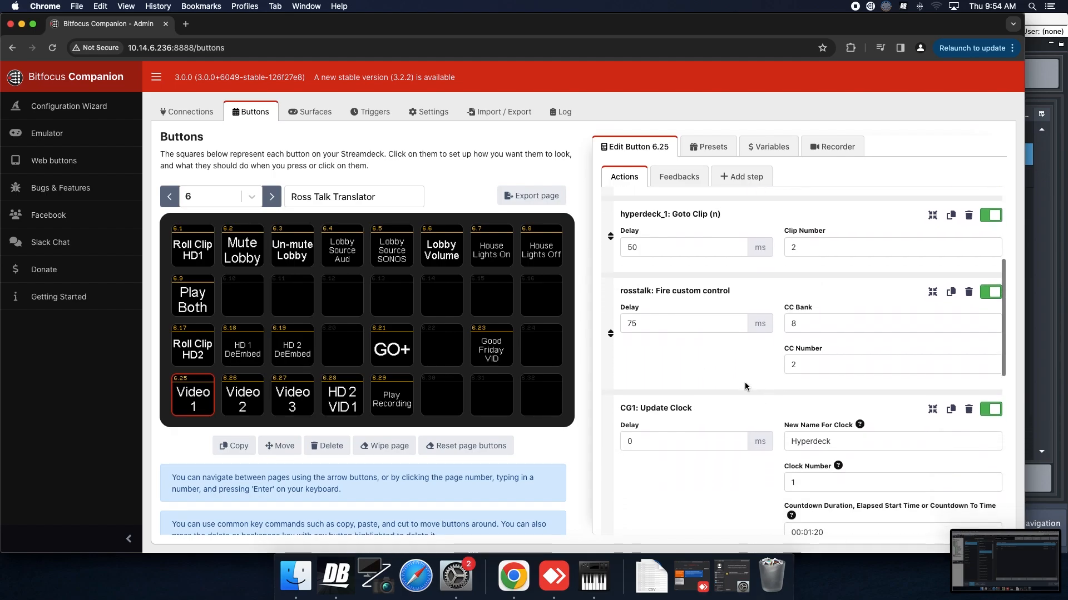
scroll(766, 371, down, 1)
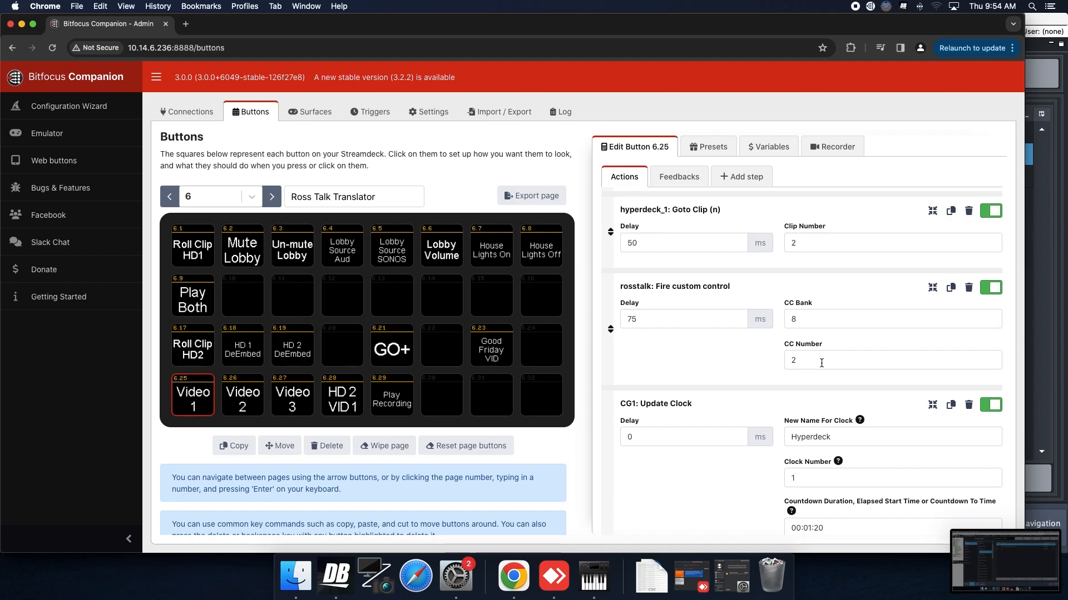
Examine the CG1 update, reset and start clock actions of the Video 1 button.
scroll(821, 364, down, 2)
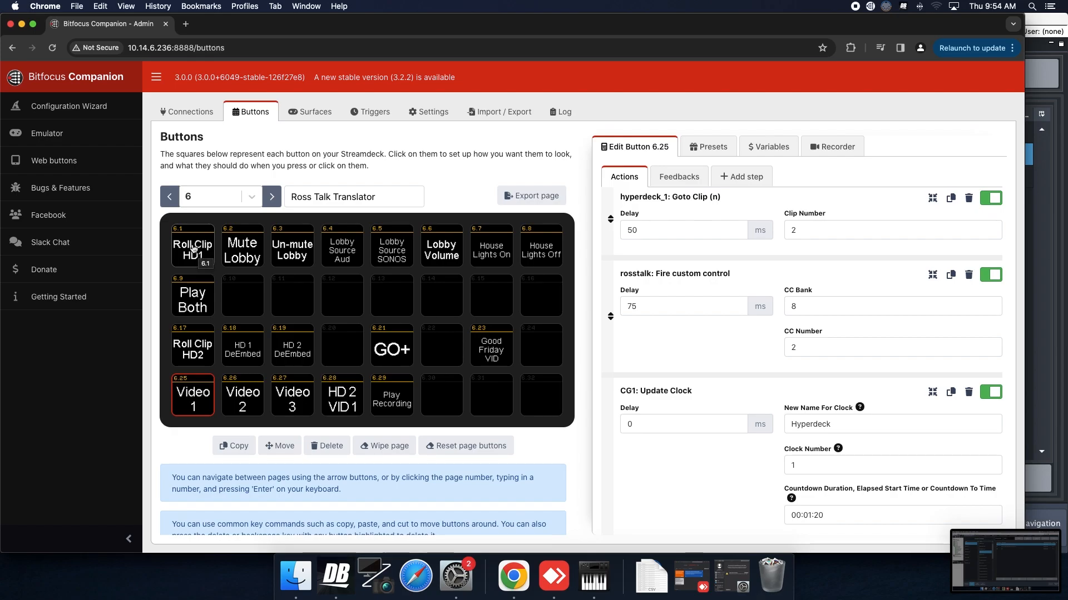
scroll(830, 315, down, 3)
scroll(830, 314, down, 2)
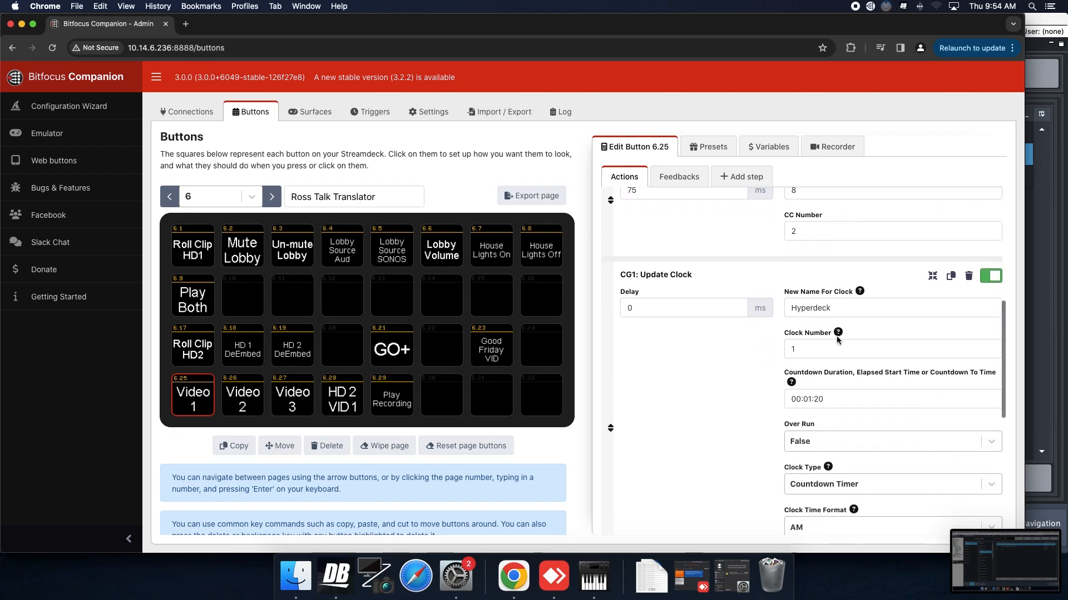
scroll(842, 336, down, 10)
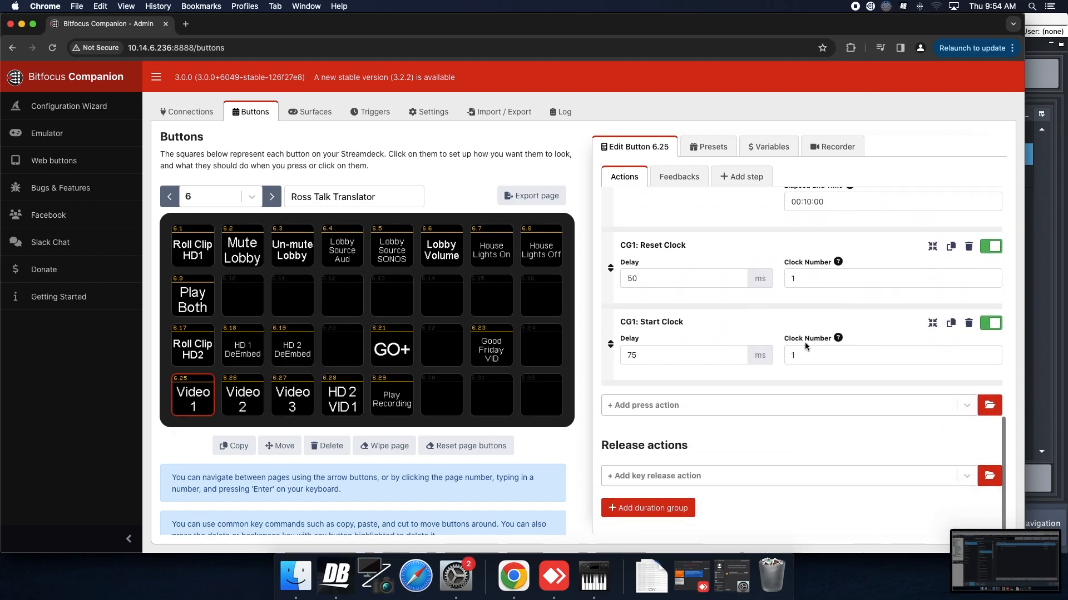
scroll(803, 335, up, 1)
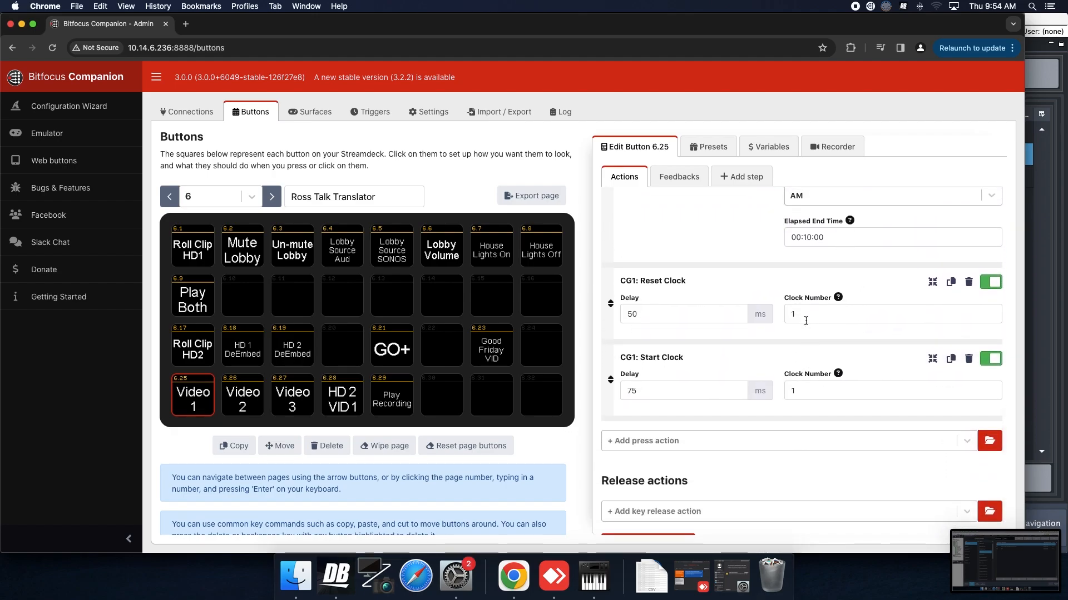
scroll(798, 326, up, 1)
scroll(798, 326, down, 1)
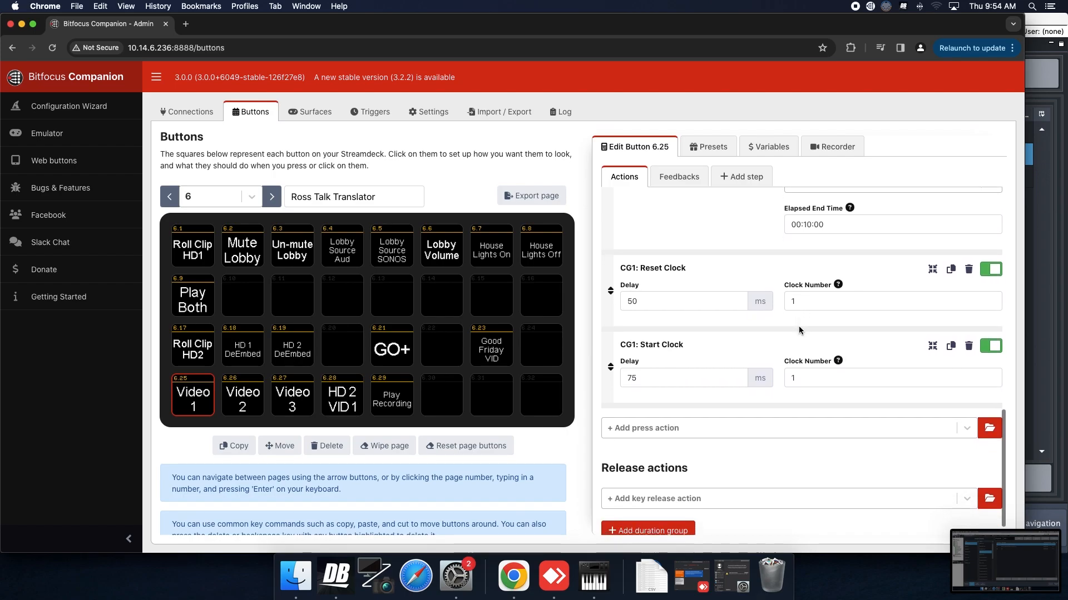
Switch to DashBoard and view the event list of the VID 2 macro.
click(352, 585)
click(341, 592)
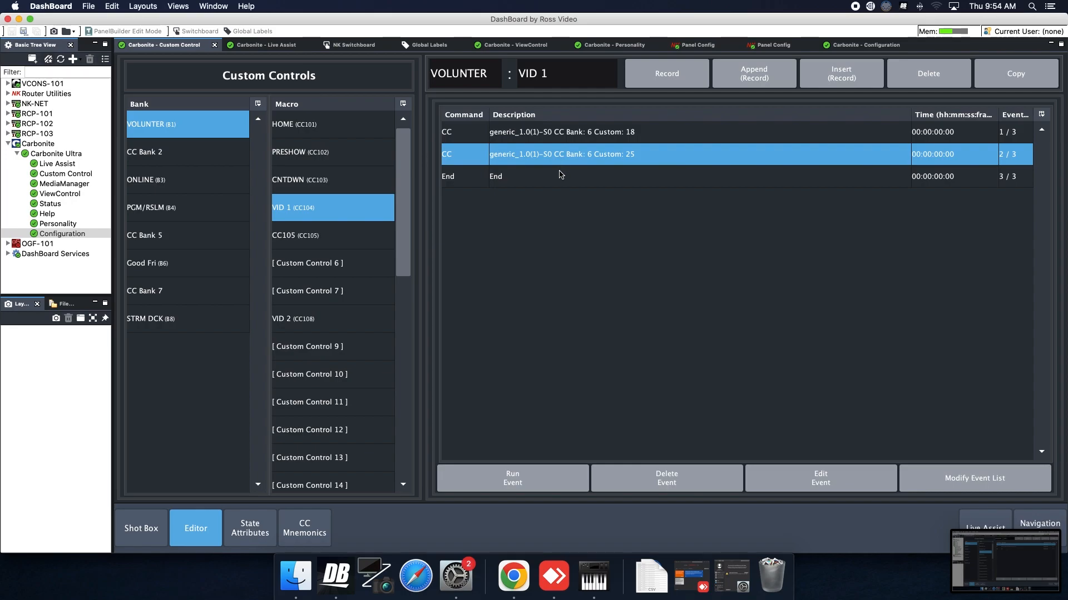
click(312, 317)
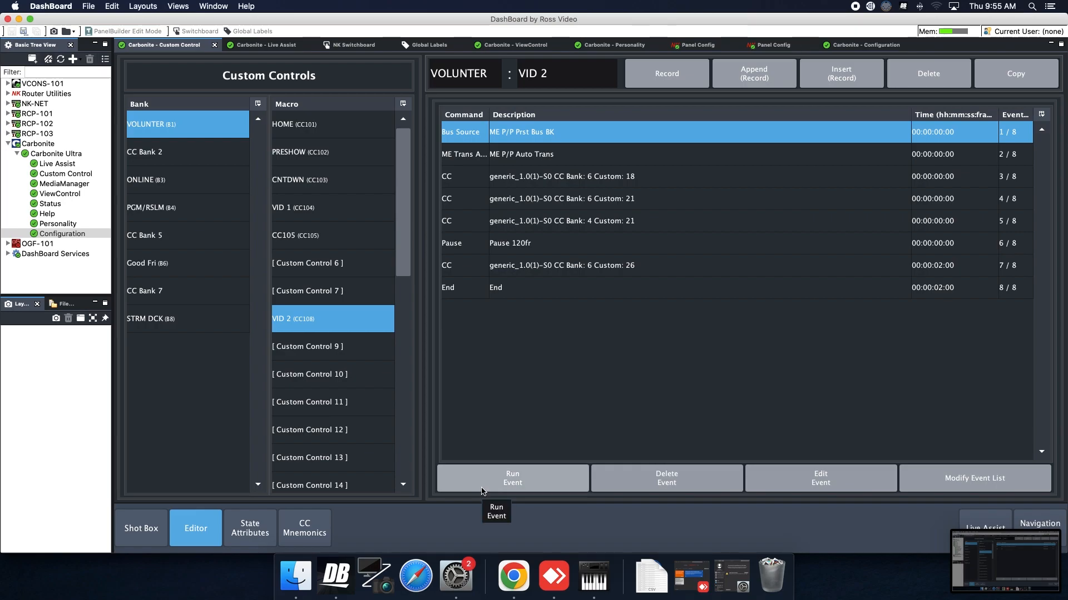
Switch to Companion in Chrome and examine the press actions of the Video 2 button.
click(513, 576)
click(243, 394)
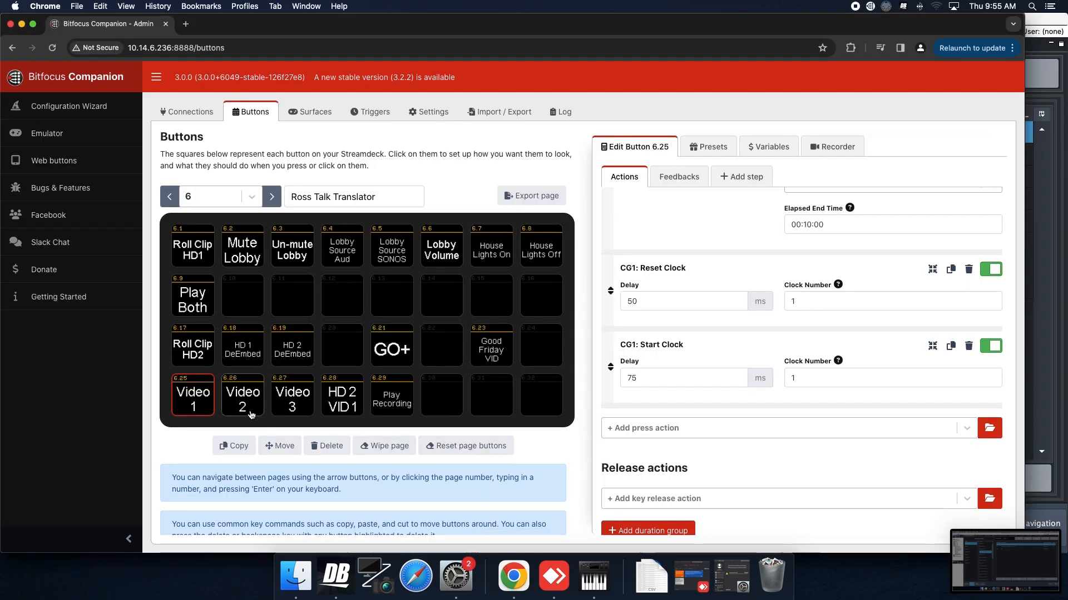
scroll(903, 362, down, 5)
scroll(904, 362, up, 3)
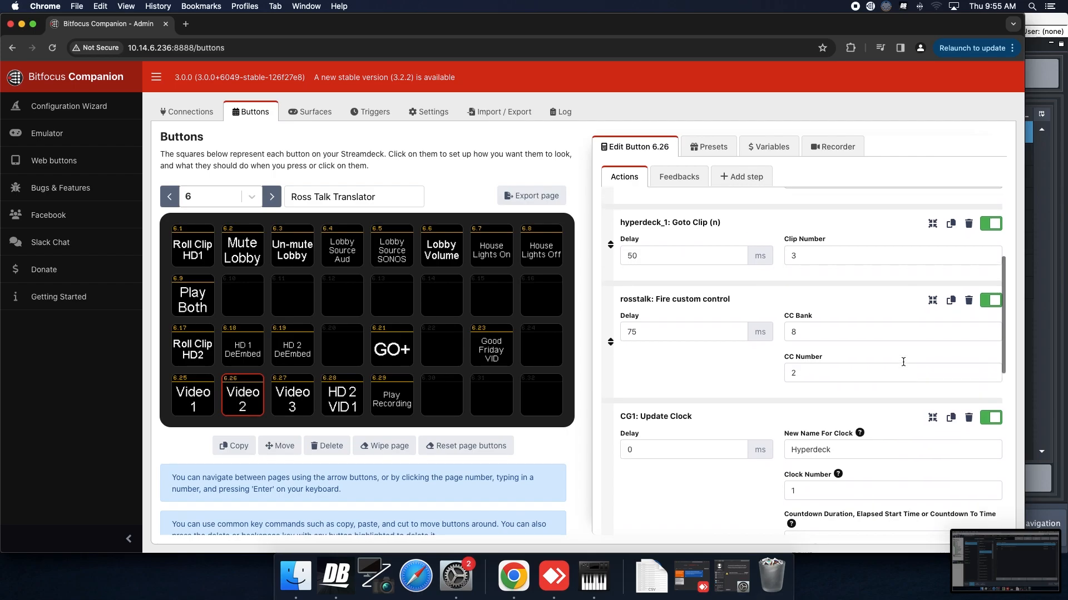
scroll(902, 362, down, 7)
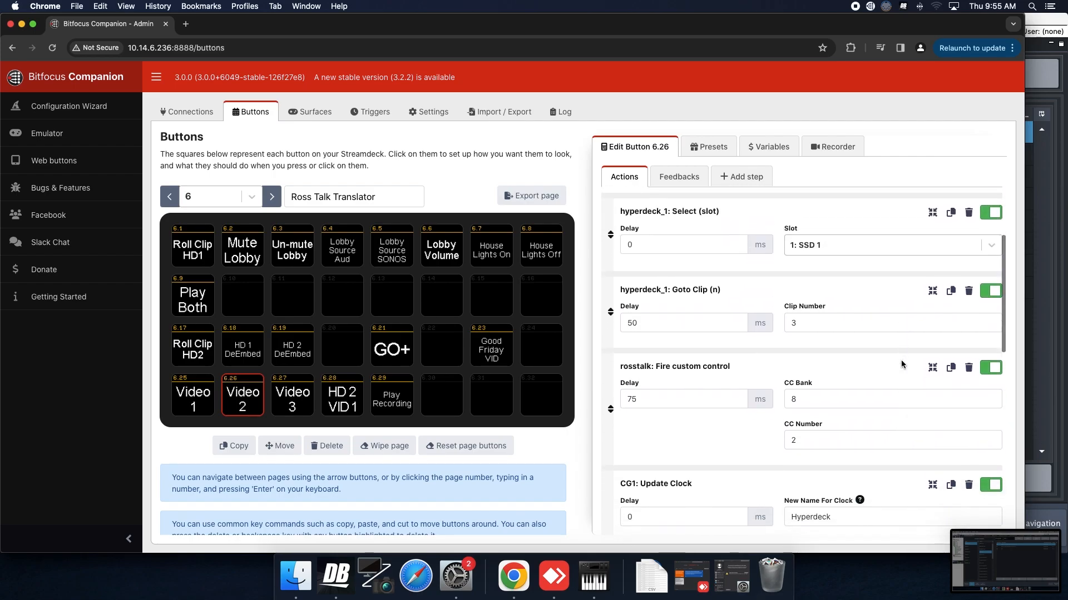
scroll(896, 359, down, 5)
scroll(889, 355, down, 3)
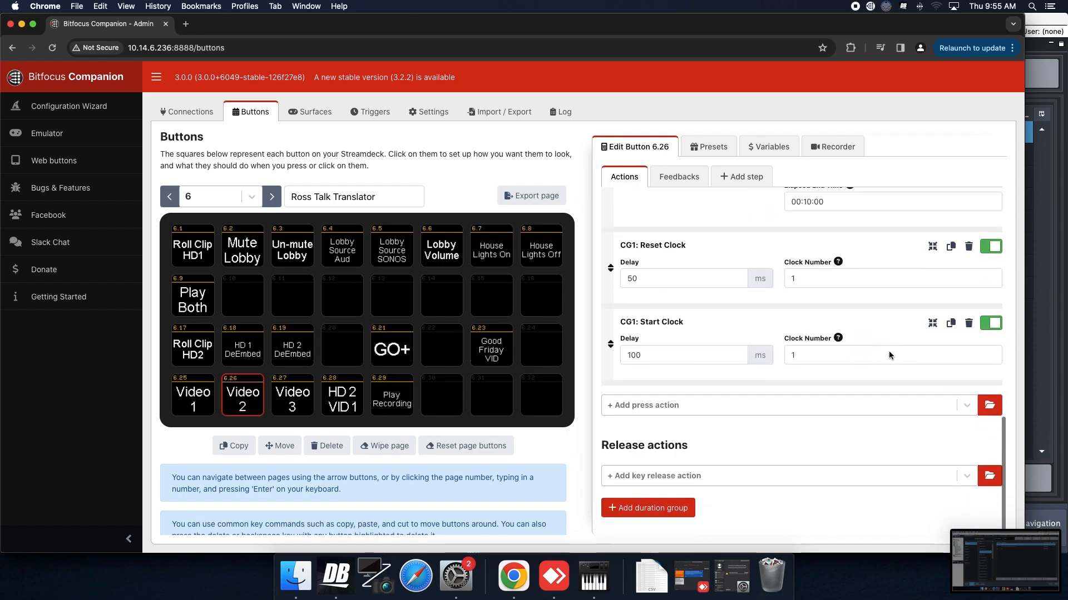